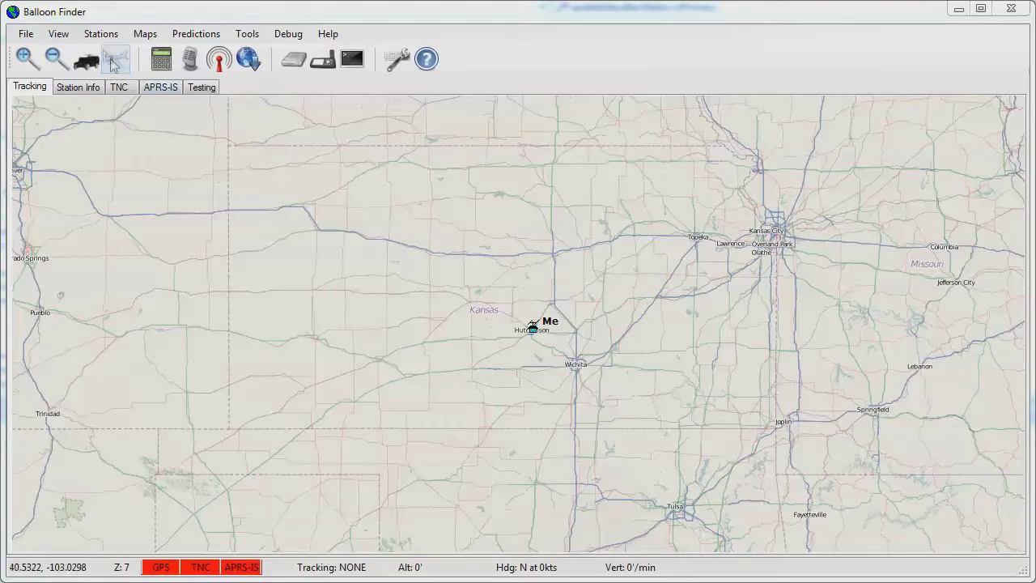
Add the balloon's callsign to the tracking list, keeping 1,000 ascent/descent/ground and 90,000 burst.
{"action": "left_click", "coordinate": [103, 41]}
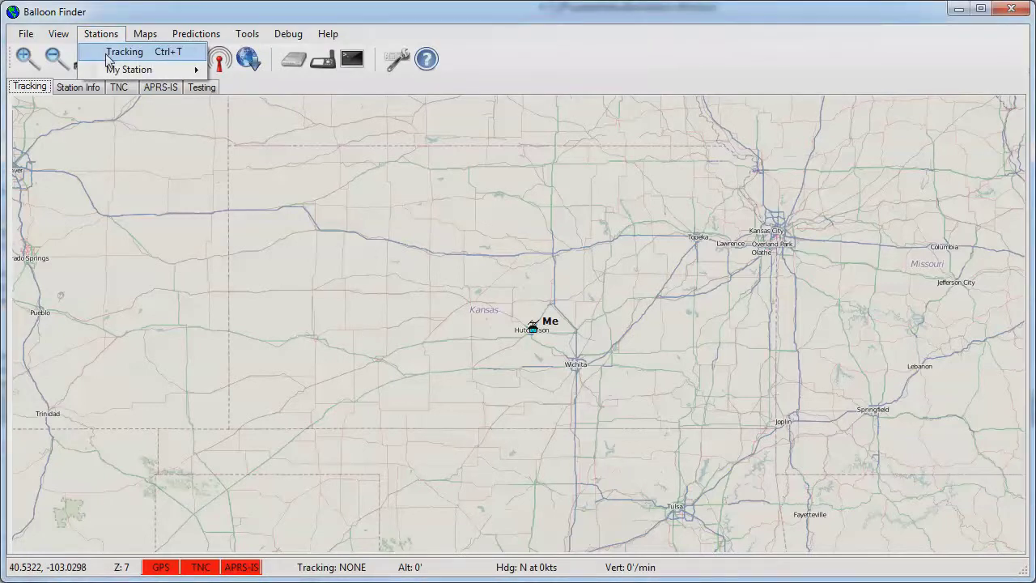
{"action": "left_click", "coordinate": [109, 59]}
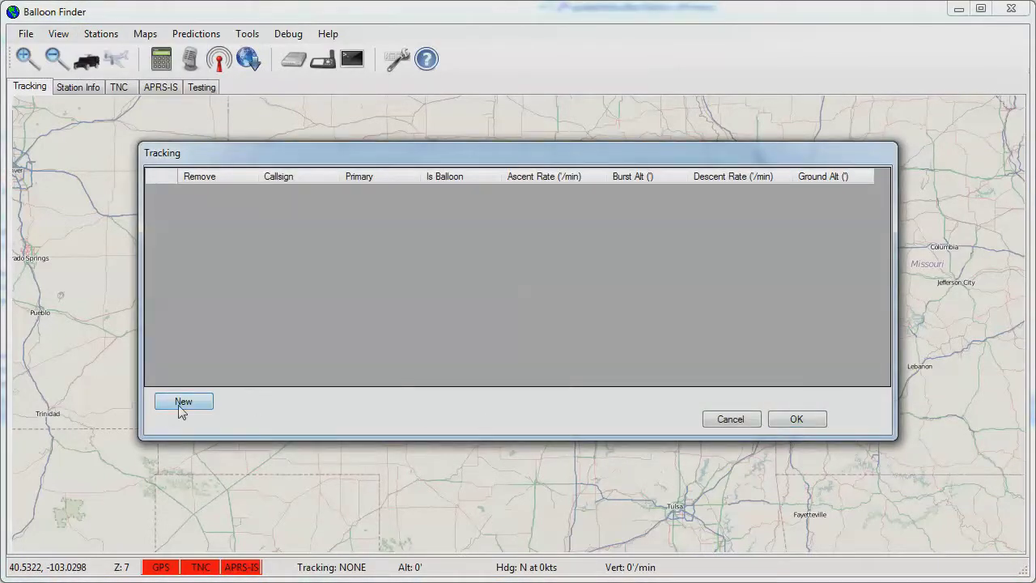
{"action": "left_click", "coordinate": [181, 404]}
{"action": "type", "text": "w0zc-11"}
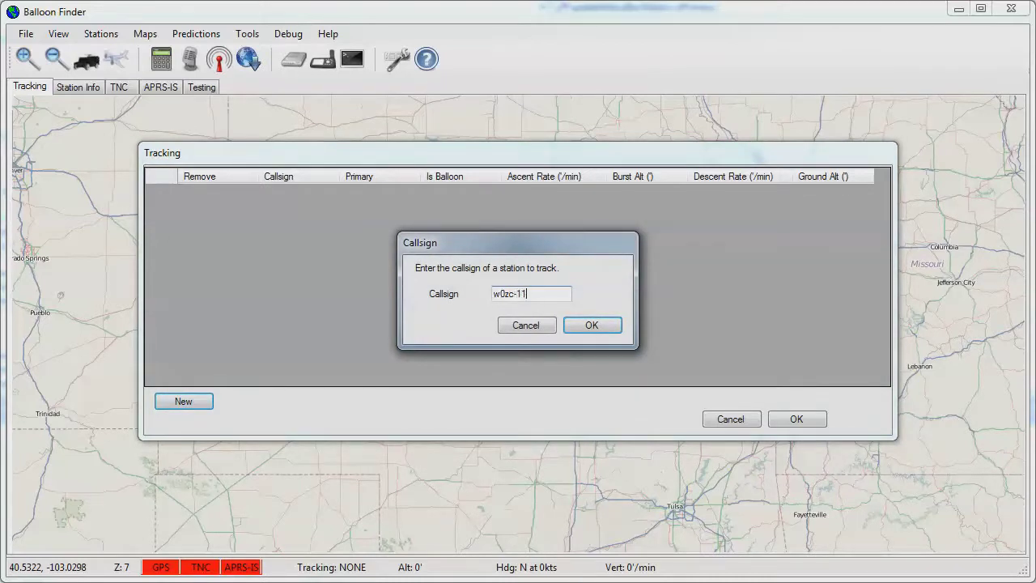
{"action": "left_click", "coordinate": [595, 326]}
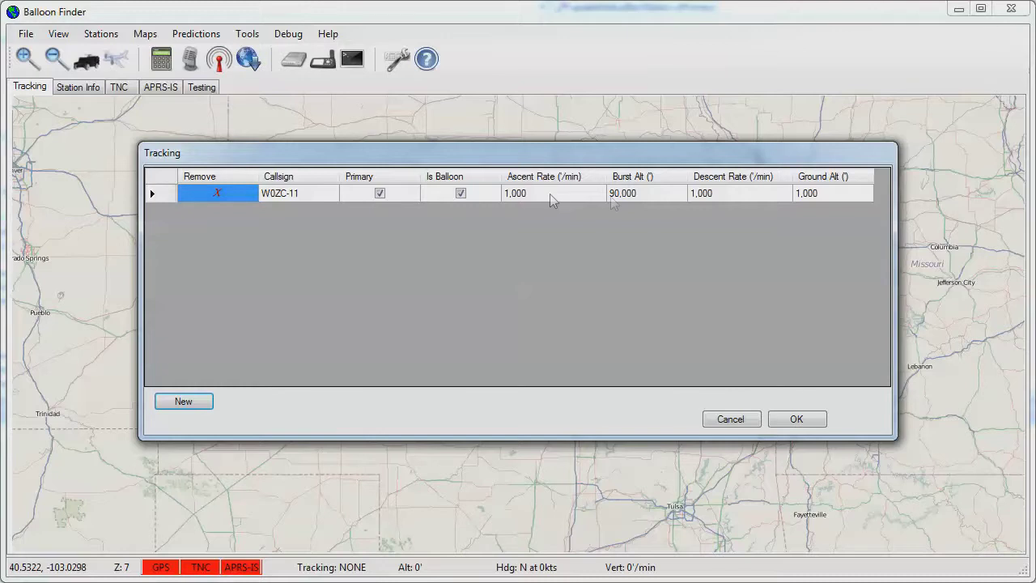
{"action": "left_click", "coordinate": [804, 420]}
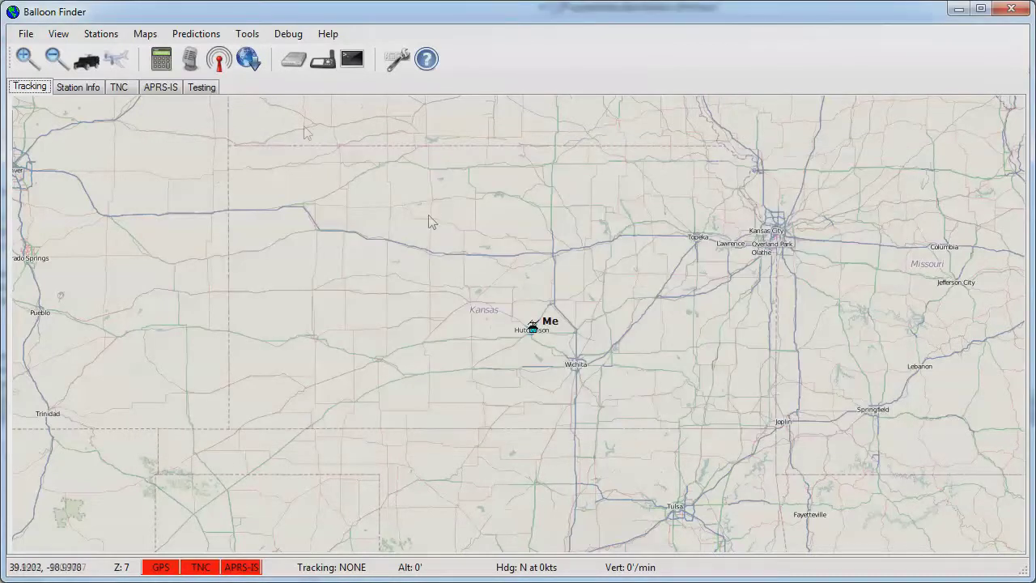
Start a Winds Aloft import and open the NOAA Winds Aloft Sounding Data link.
{"action": "left_click", "coordinate": [209, 39]}
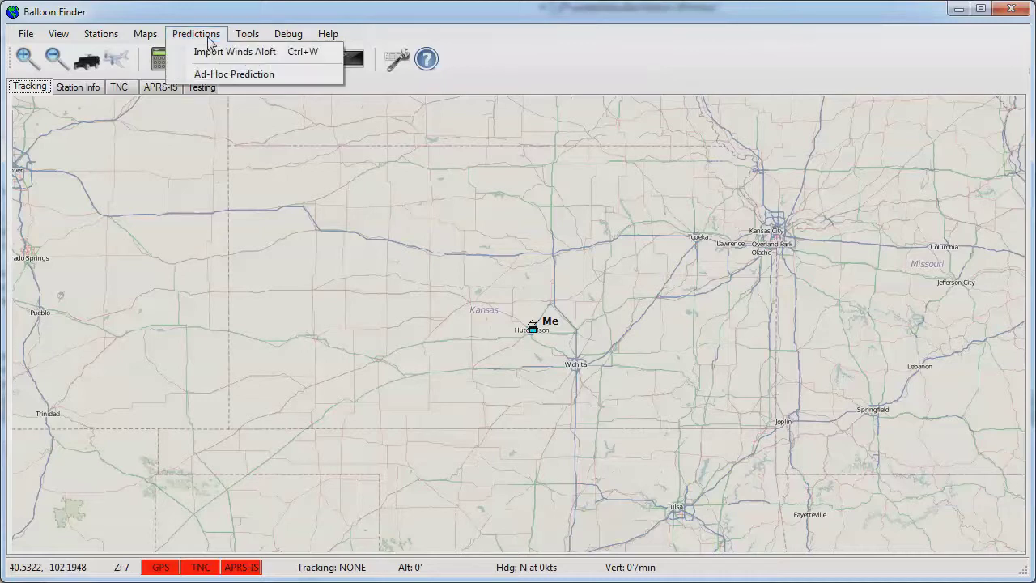
{"action": "left_click", "coordinate": [213, 54]}
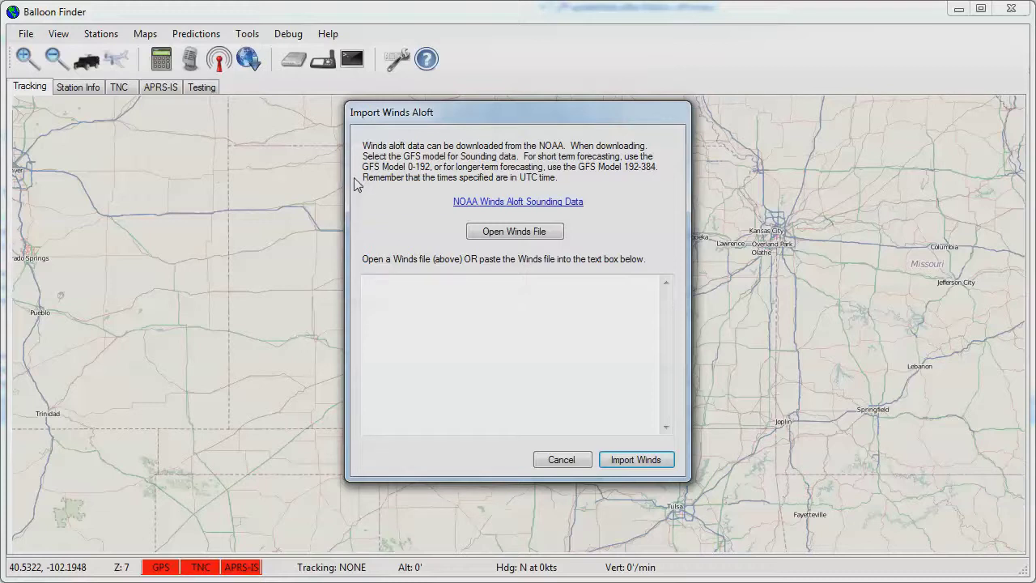
{"action": "left_click", "coordinate": [497, 204]}
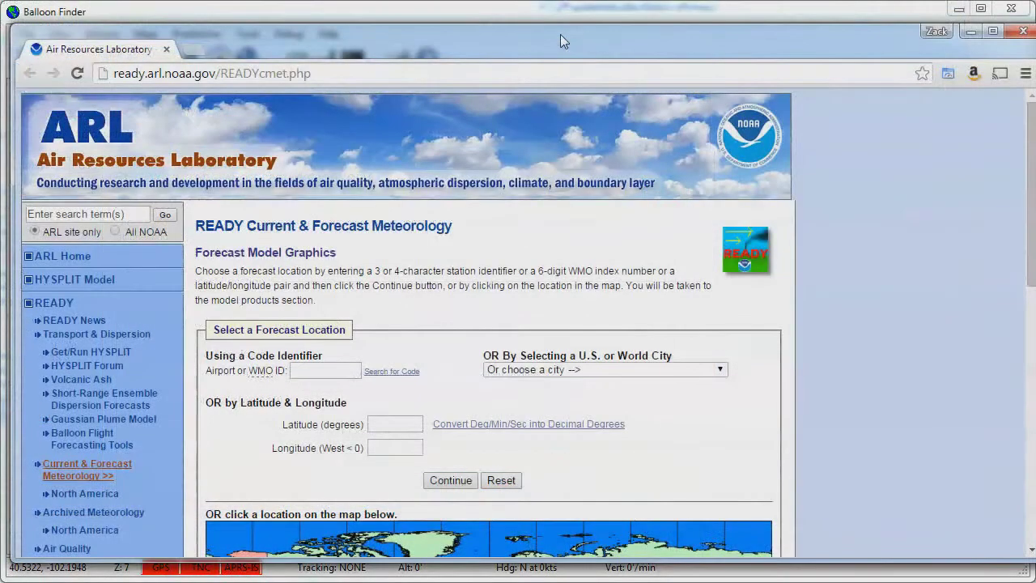
Set the sounding location to HUT and list the available forecast datasets.
{"action": "left_click", "coordinate": [348, 372]}
{"action": "type", "text": "HUT"}
{"action": "left_click", "coordinate": [448, 481]}
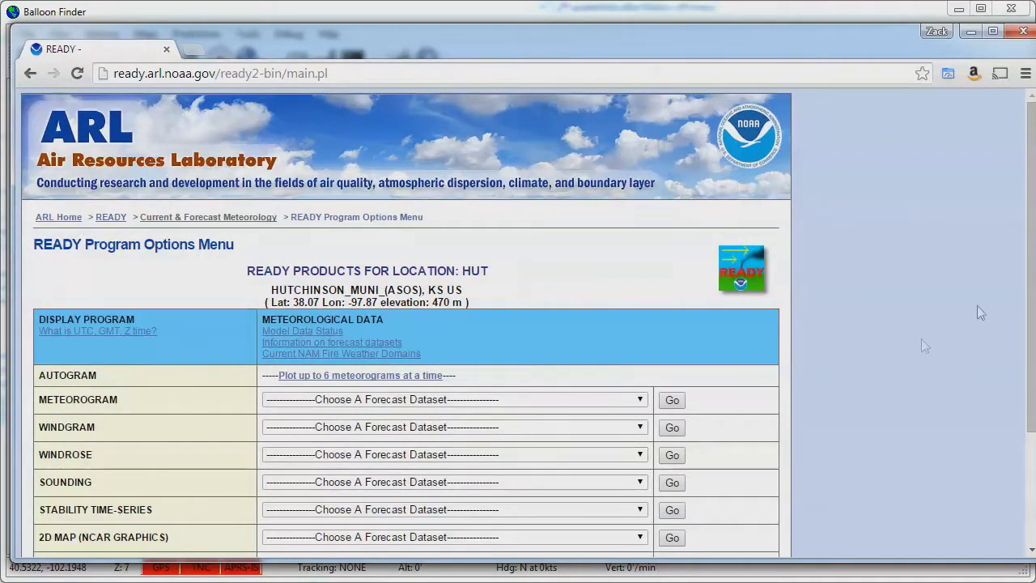
{"action": "scroll", "coordinate": [1034, 128], "scroll_direction": "down", "scroll_amount": 2}
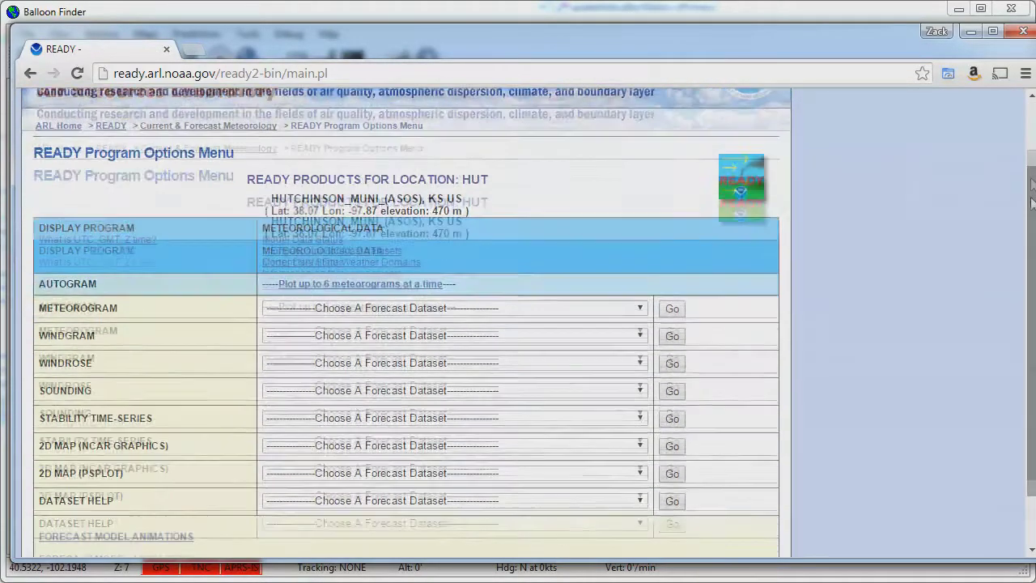
{"action": "left_click", "coordinate": [529, 361]}
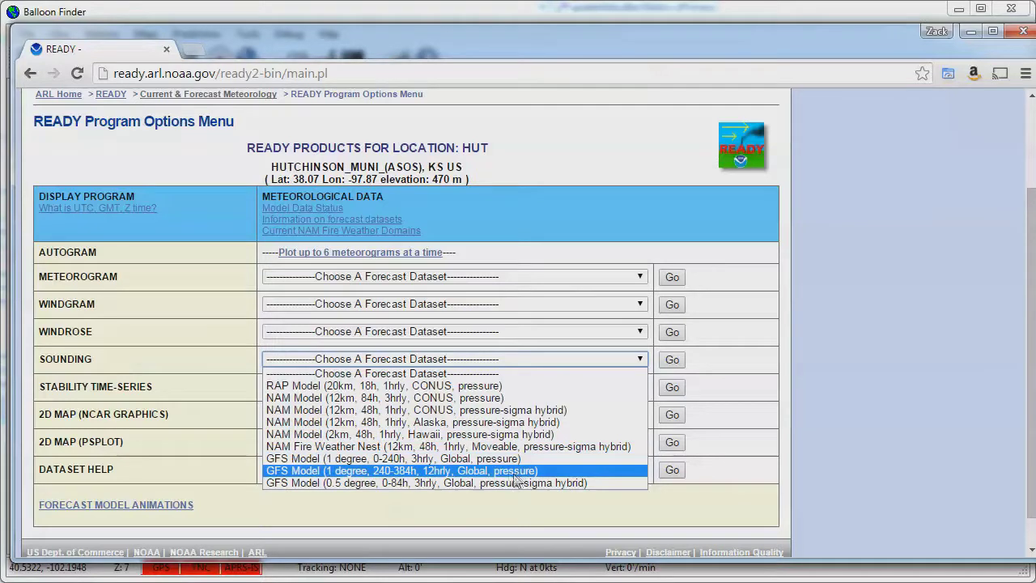
Request the GFS 240-384h sounding for February 07, 2015 06 UTC, entering the access code.
{"action": "left_click", "coordinate": [427, 472]}
{"action": "left_click", "coordinate": [673, 361]}
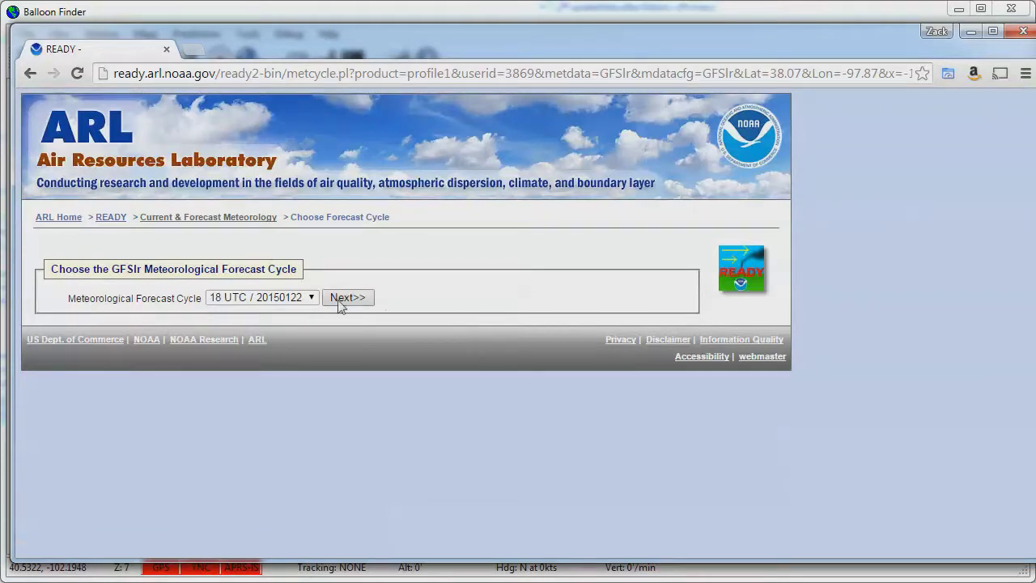
{"action": "left_click", "coordinate": [341, 298]}
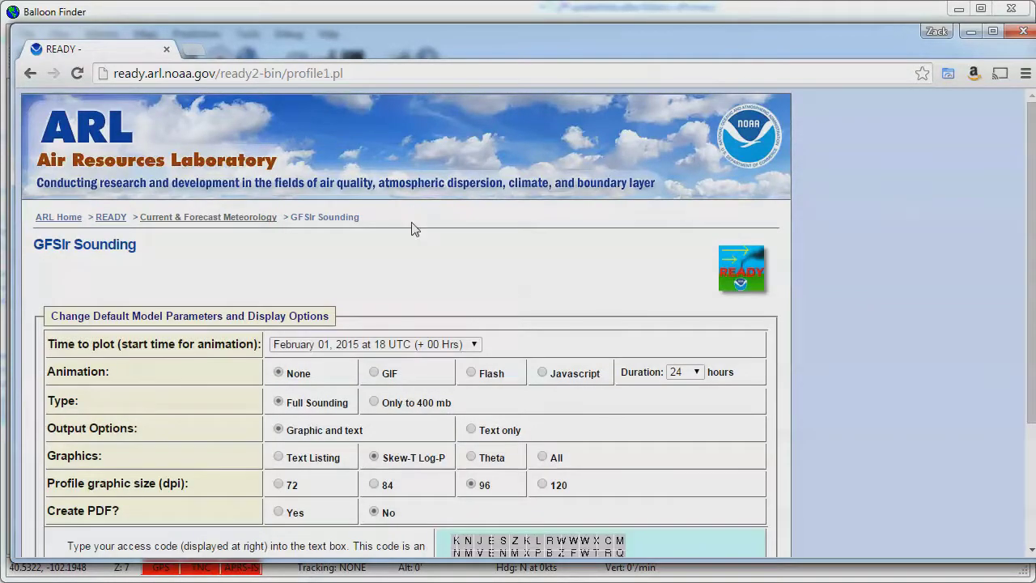
{"action": "left_click", "coordinate": [443, 345]}
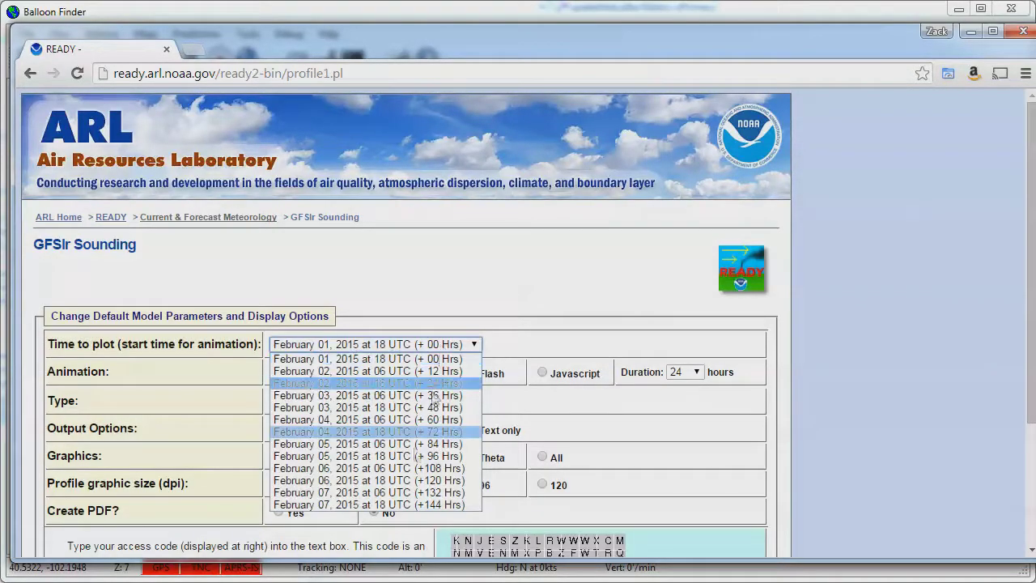
{"action": "left_click", "coordinate": [410, 495]}
{"action": "left_click_drag", "start_coordinate": [1029, 280], "coordinate": [1029, 397]}
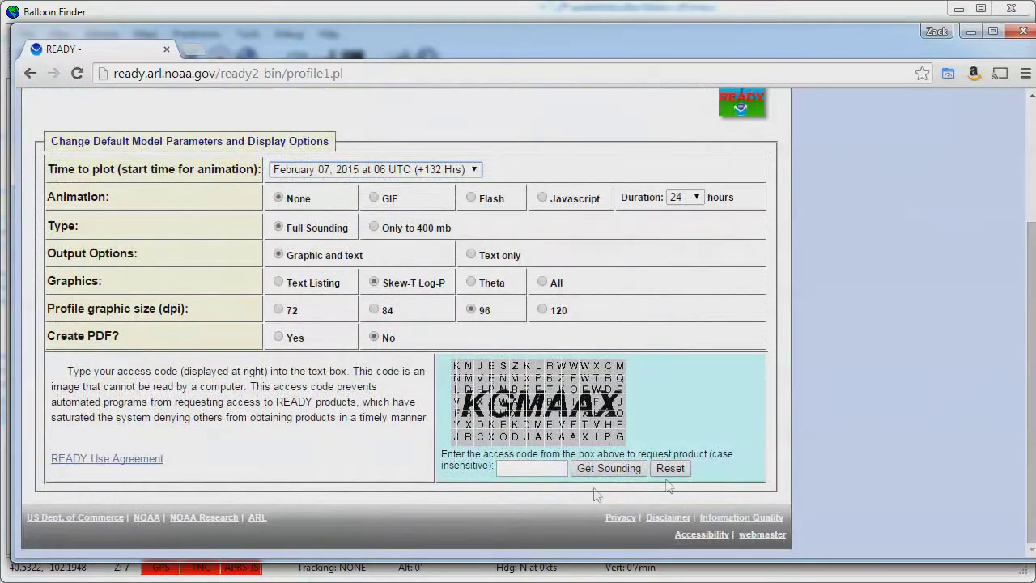
{"action": "left_click", "coordinate": [511, 464]}
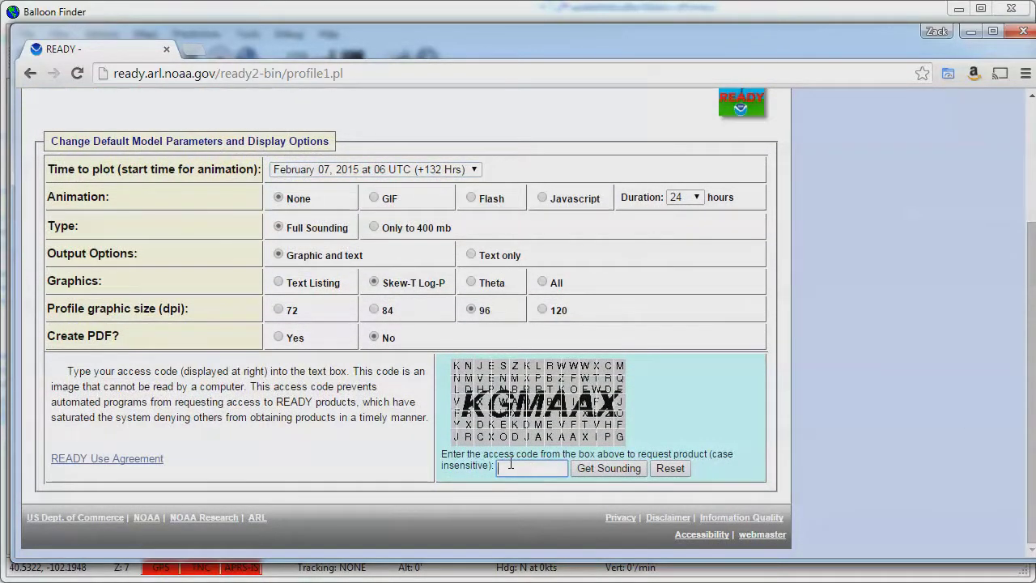
{"action": "type", "text": "kgmaax"}
{"action": "left_click", "coordinate": [621, 473]}
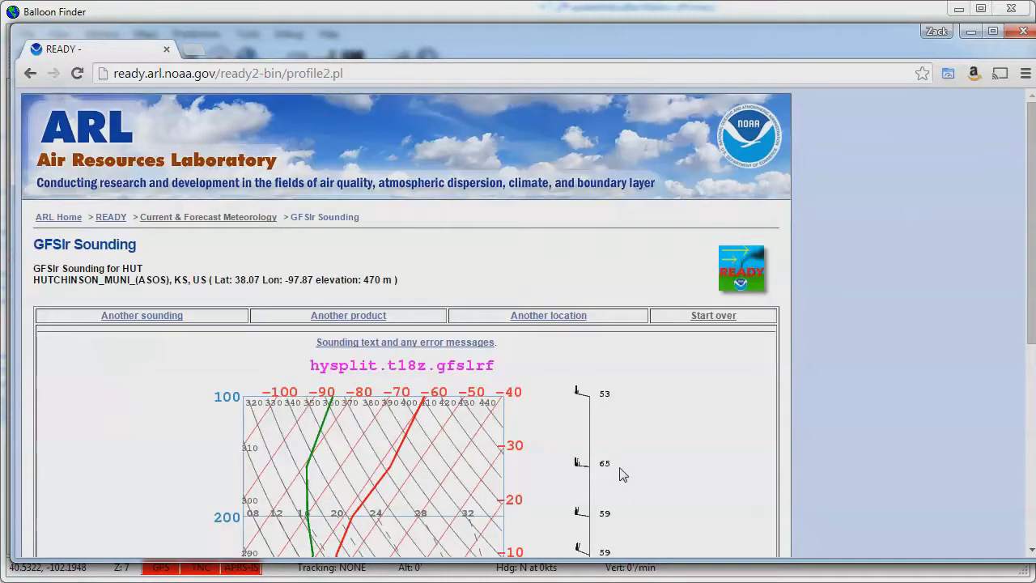
Open the sounding text profile, select all of it, and close the browser.
{"action": "left_click", "coordinate": [407, 346]}
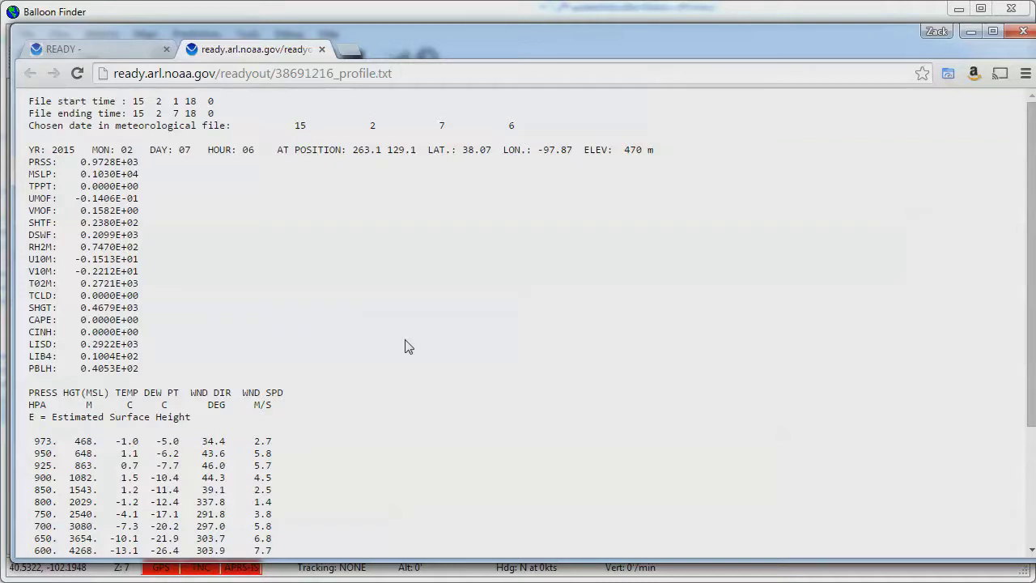
{"action": "key", "text": "ctrl+a"}
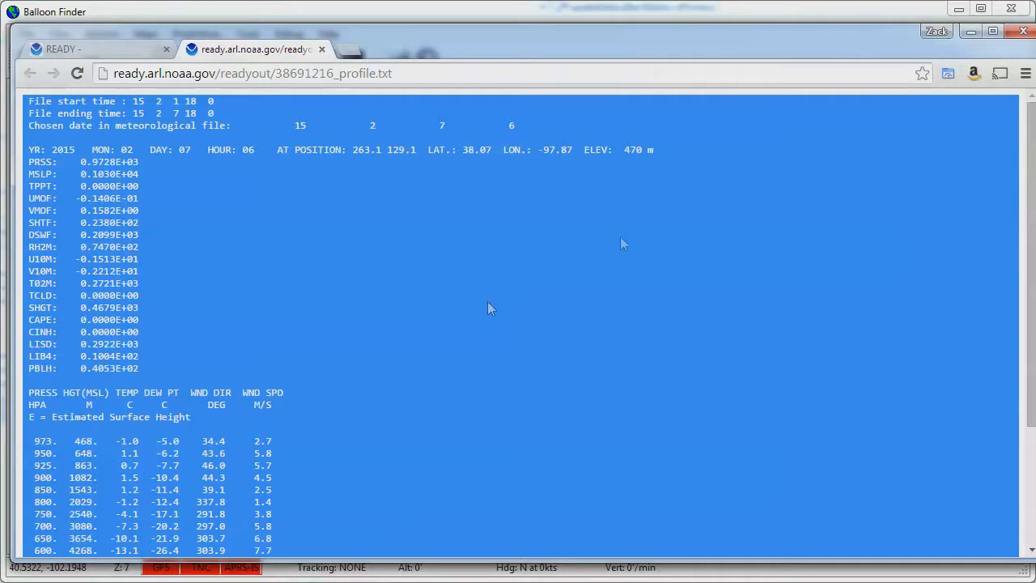
{"action": "left_click", "coordinate": [1023, 36]}
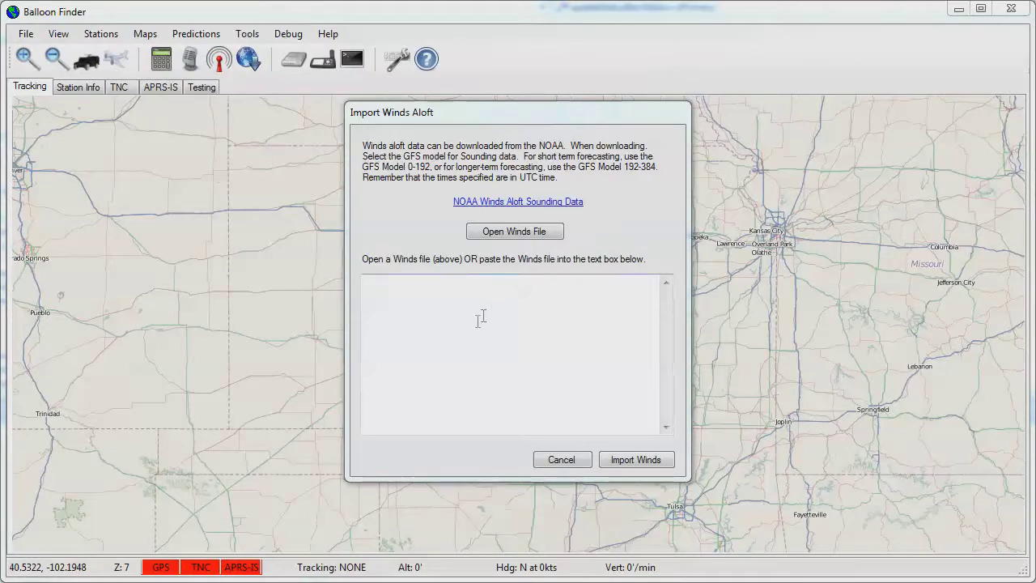
Paste the NOAA sounding text into the Import Winds Aloft box and import it.
{"action": "left_click", "coordinate": [478, 322]}
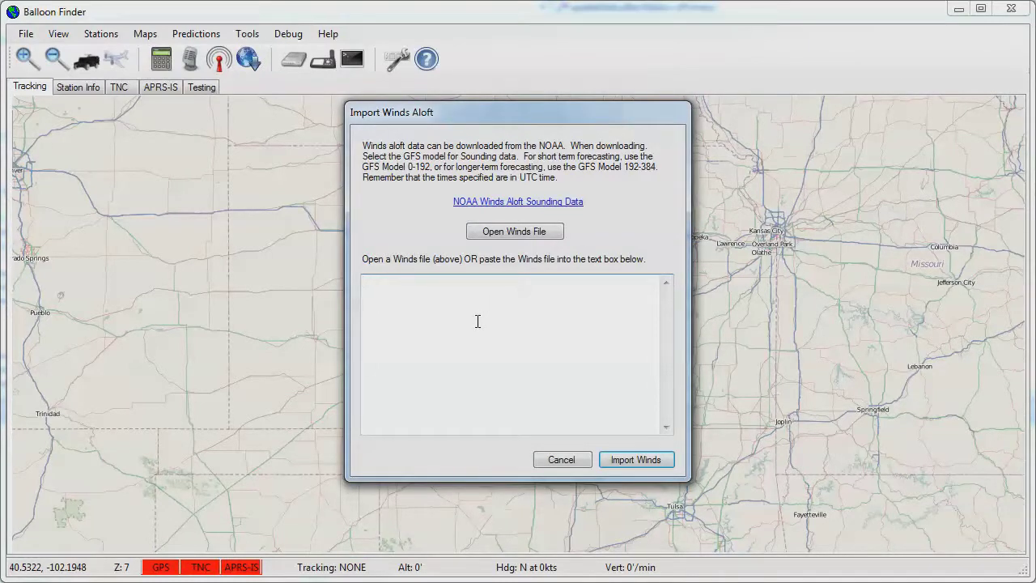
{"action": "key", "text": "ctrl+v"}
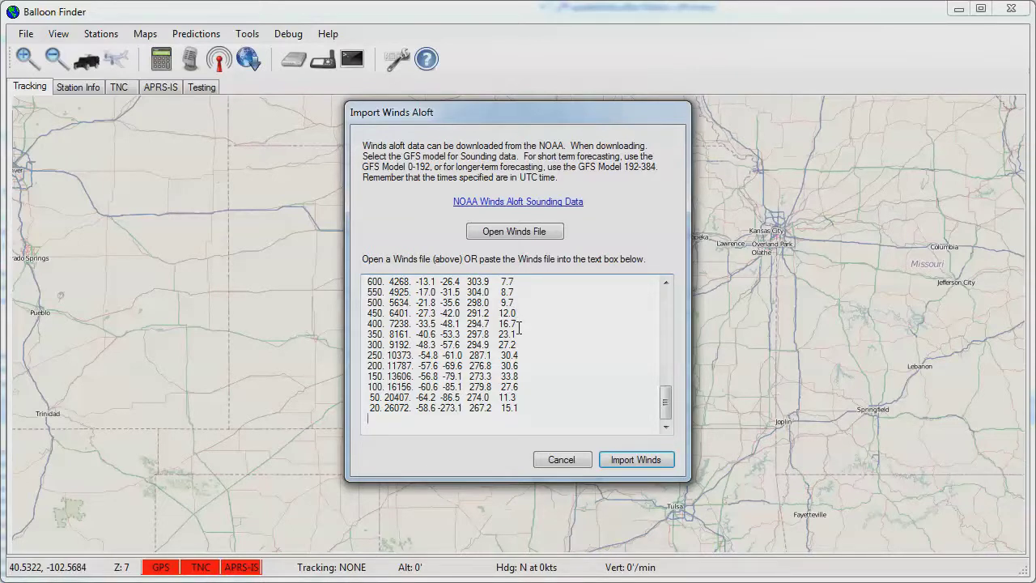
{"action": "left_click", "coordinate": [637, 459]}
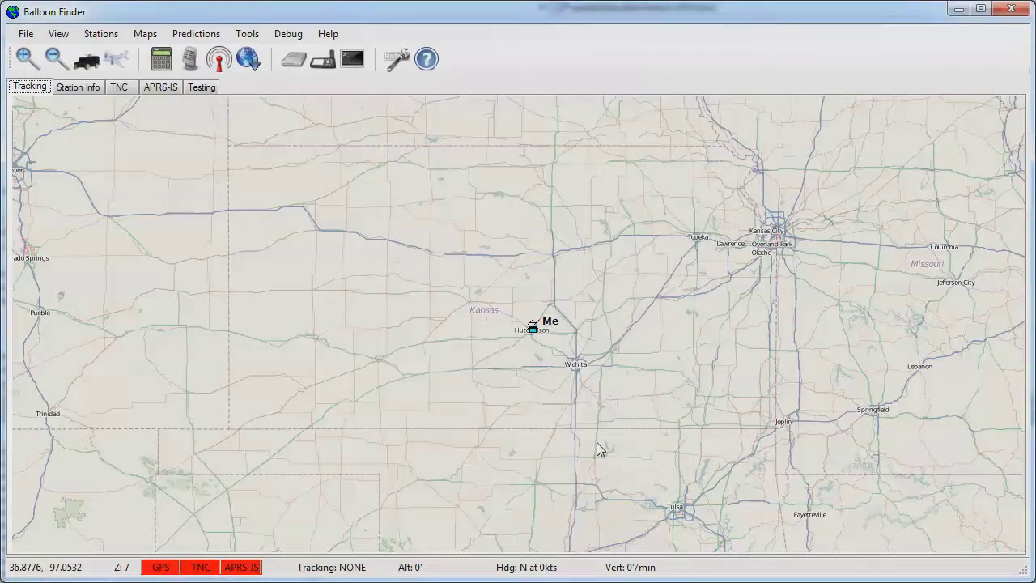
Start an ad-hoc prediction labelled 2015a using the imported callsign winds dataset.
{"action": "left_click", "coordinate": [191, 41]}
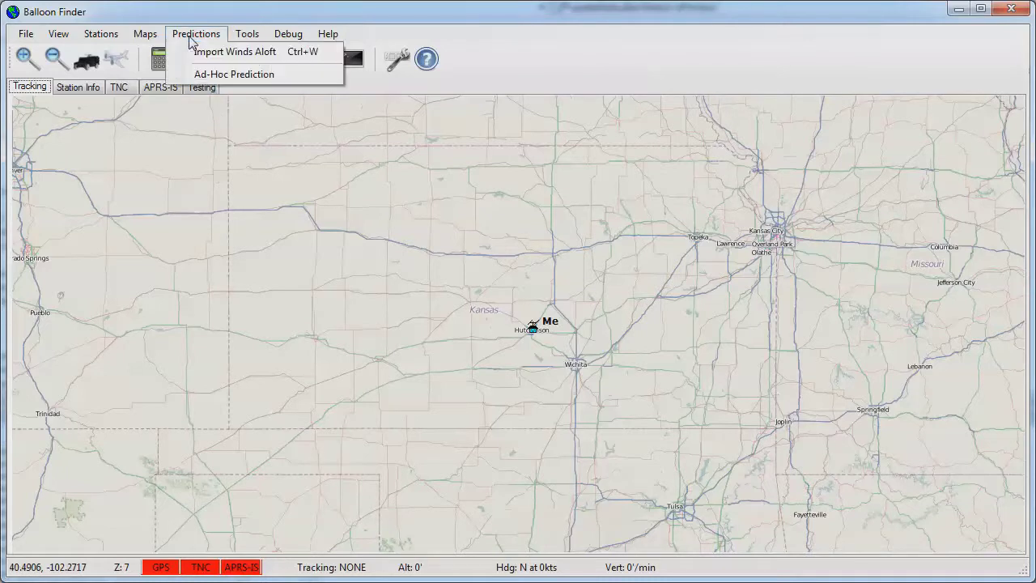
{"action": "left_click", "coordinate": [257, 78]}
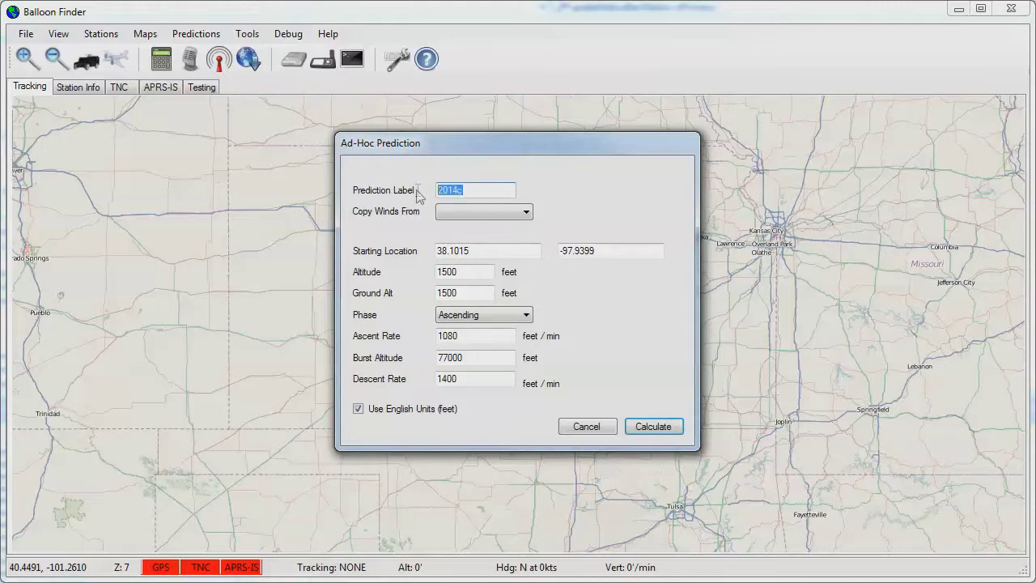
{"action": "type", "text": "2015a"}
{"action": "left_click", "coordinate": [517, 215]}
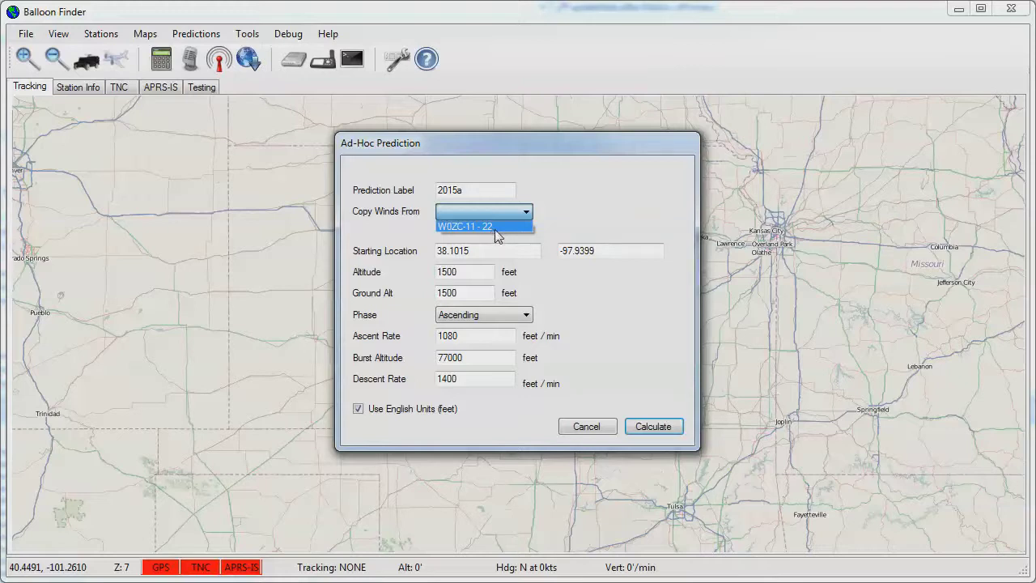
{"action": "left_click", "coordinate": [498, 230]}
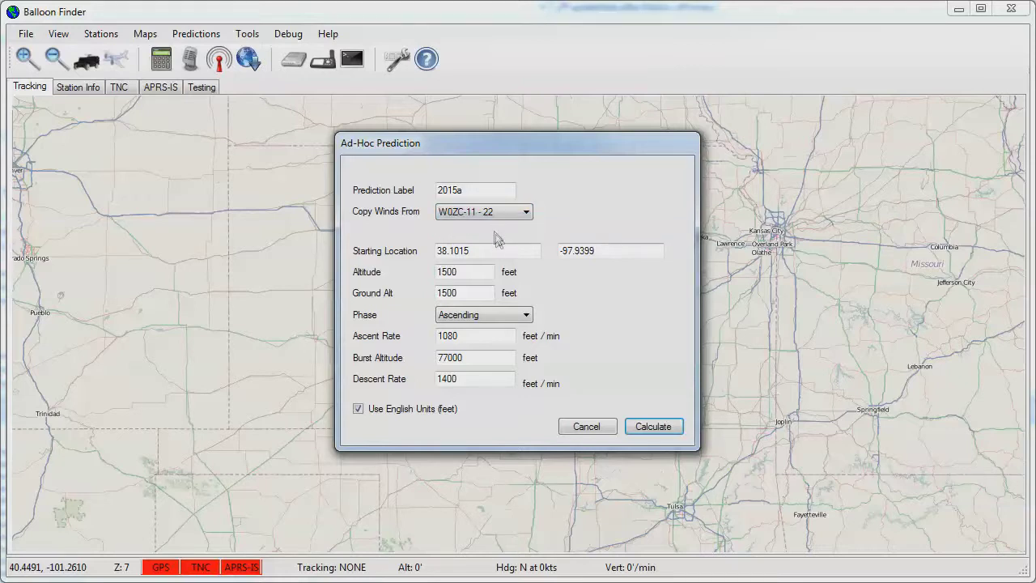
Keep the phase Ascending, set burst altitude to 100000, and calculate the prediction.
{"action": "left_click", "coordinate": [498, 250]}
{"action": "left_click", "coordinate": [470, 293]}
{"action": "left_click", "coordinate": [491, 318]}
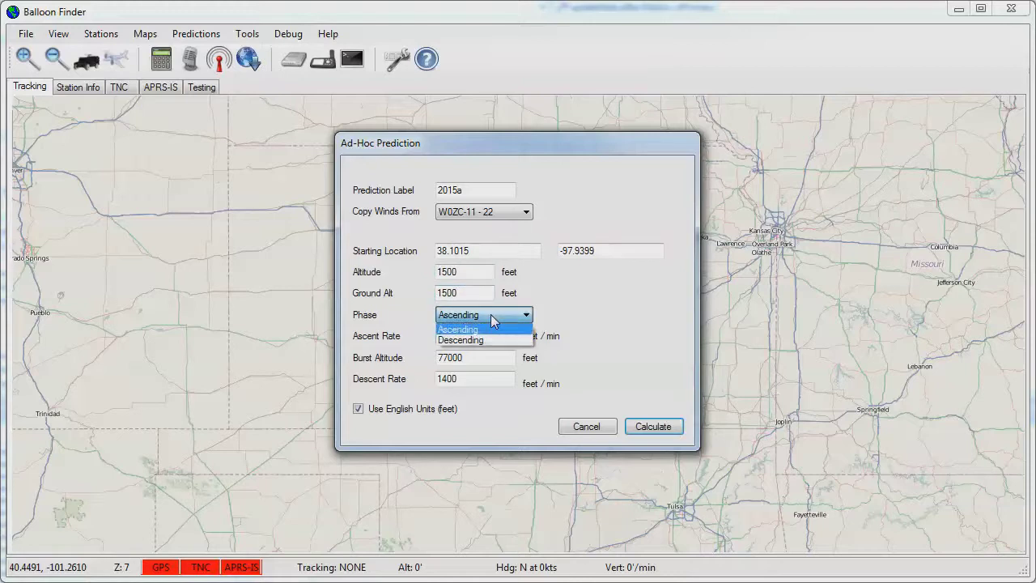
{"action": "left_click", "coordinate": [492, 318]}
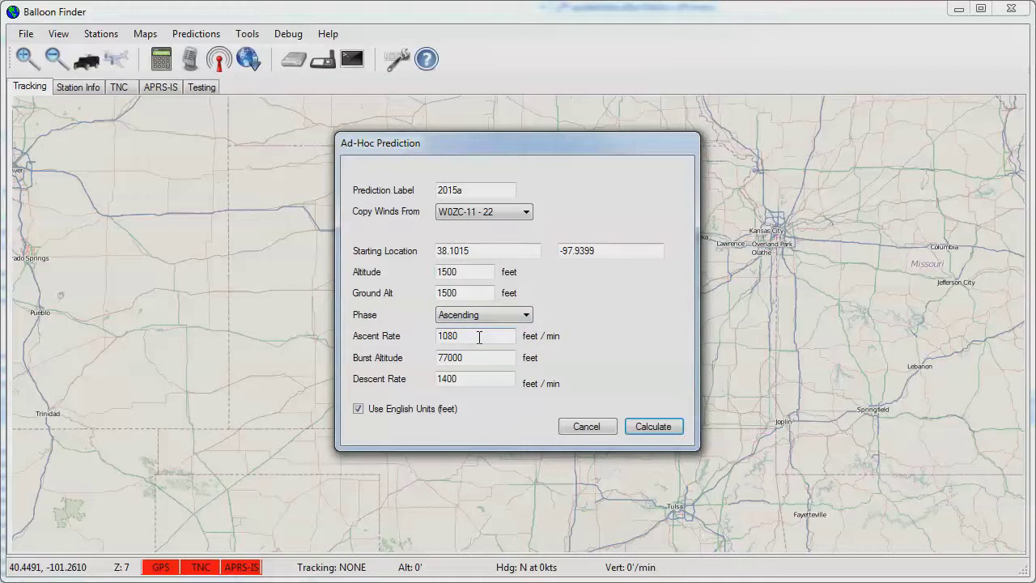
{"action": "left_click_drag", "start_coordinate": [476, 358], "coordinate": [417, 365]}
{"action": "type", "text": "100000"}
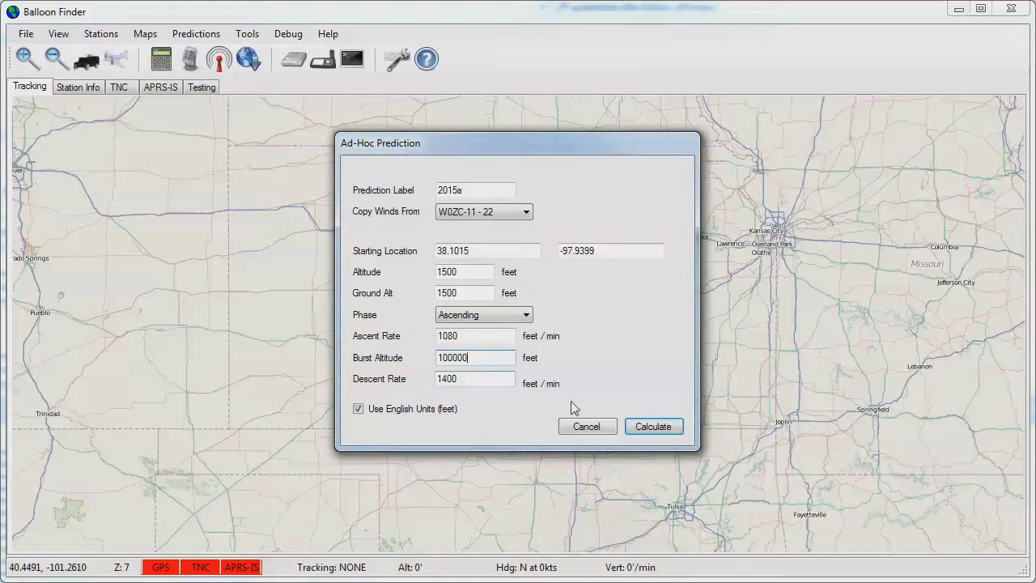
{"action": "left_click", "coordinate": [654, 427]}
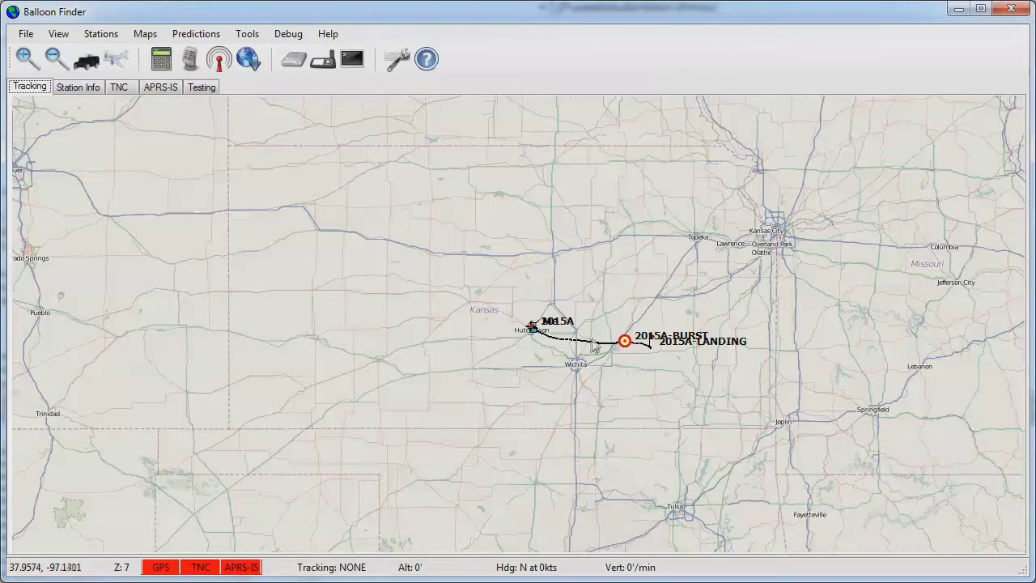
Recenter and zoom in on the 2015A path from Hutchinson to Eureka.
{"action": "left_click_drag", "start_coordinate": [595, 346], "coordinate": [540, 346]}
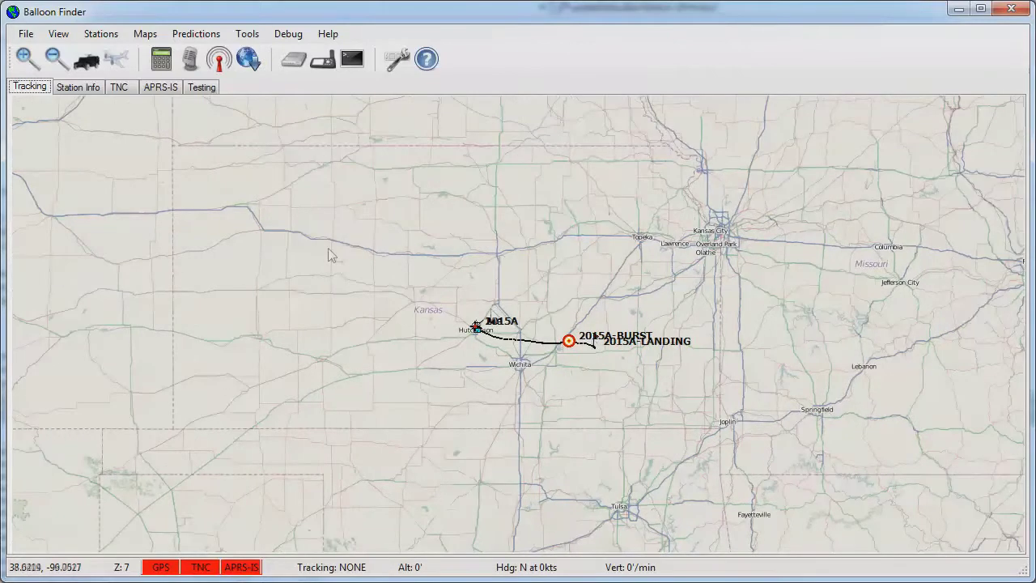
{"action": "left_click", "coordinate": [29, 64]}
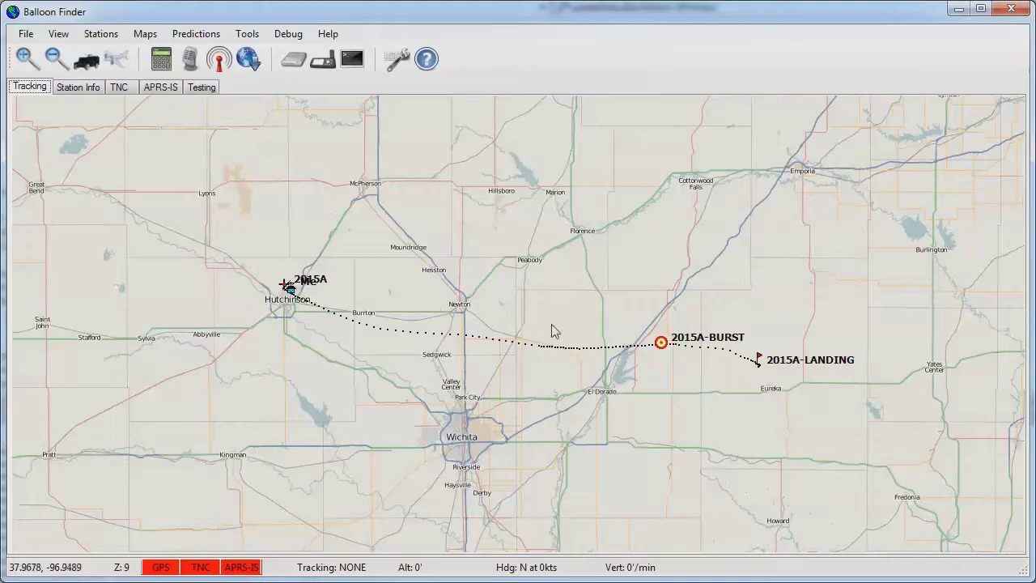
Rerun the ad-hoc prediction with the imported winds and a 1200 ft/min ascent rate.
{"action": "left_click", "coordinate": [199, 36]}
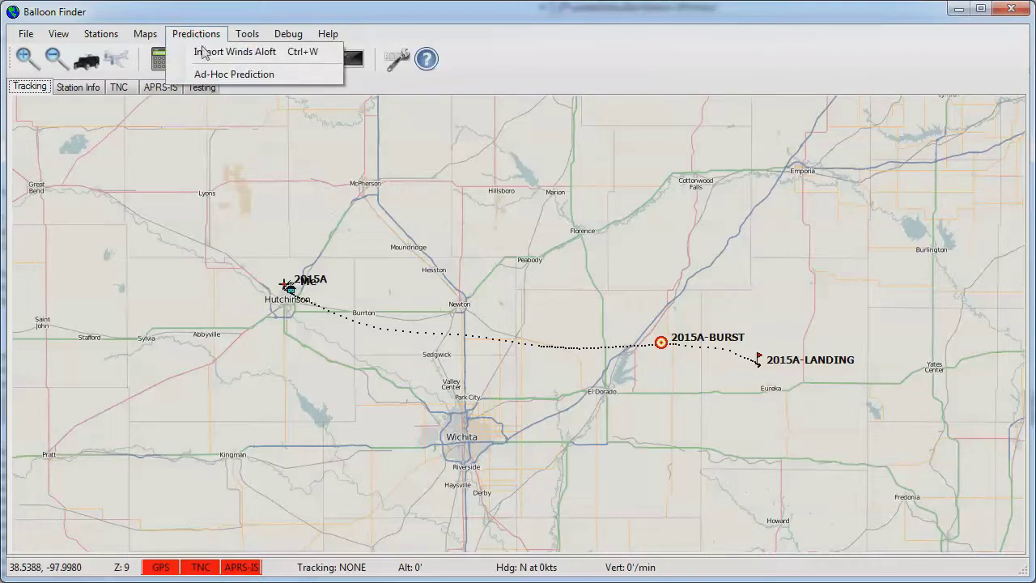
{"action": "left_click", "coordinate": [213, 74]}
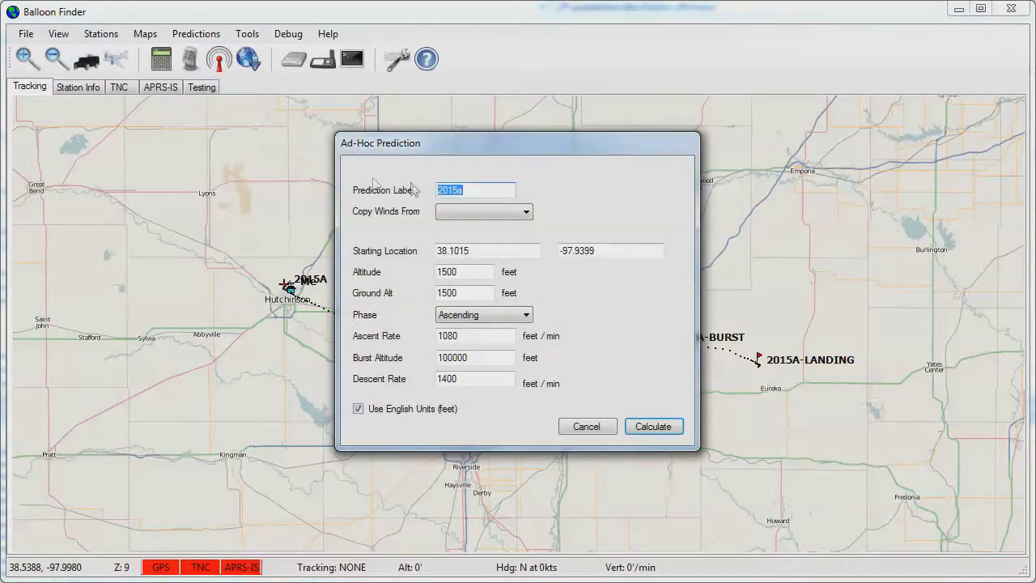
{"action": "left_click", "coordinate": [509, 213]}
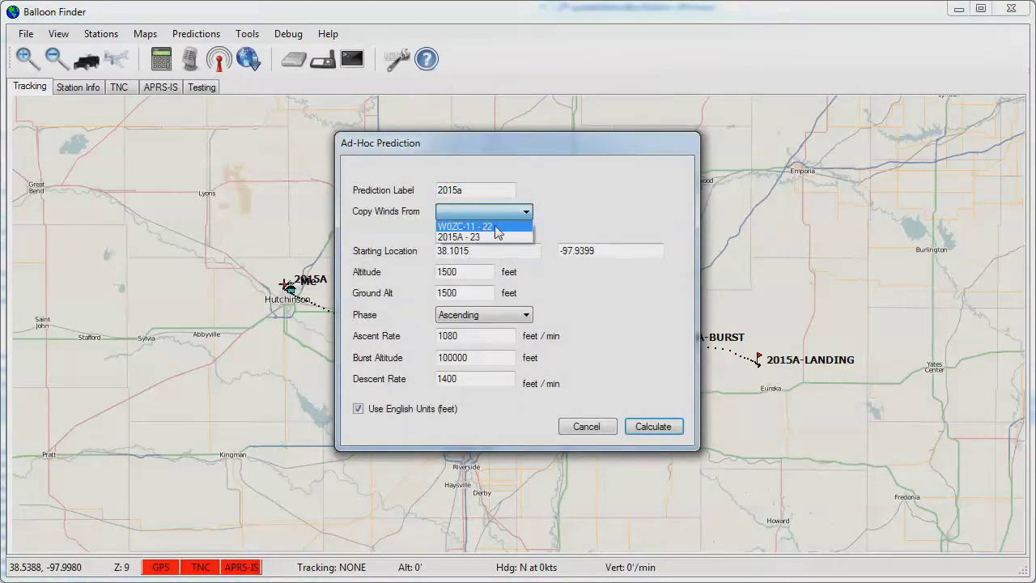
{"action": "left_click", "coordinate": [504, 228]}
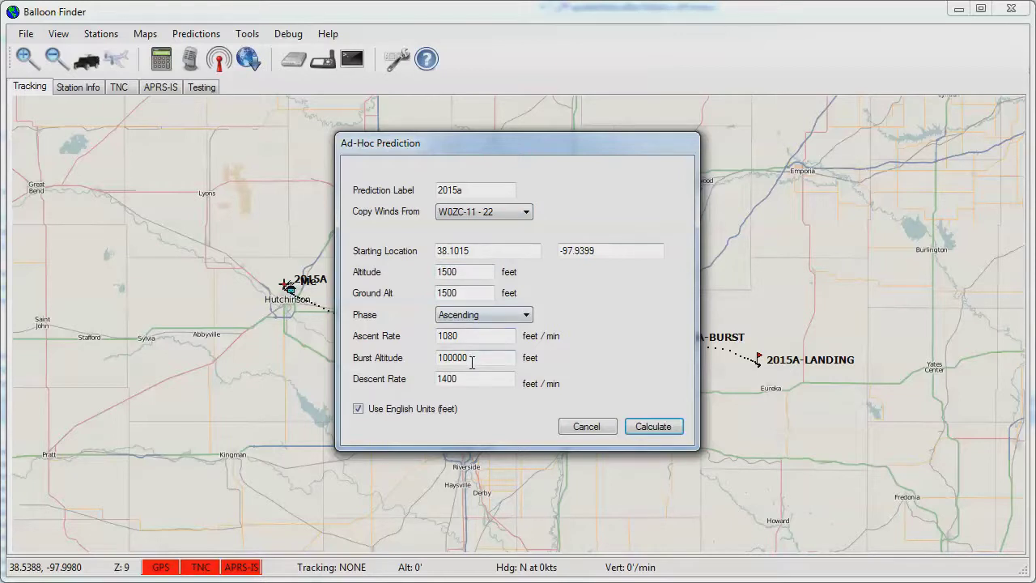
{"action": "left_click_drag", "start_coordinate": [467, 335], "coordinate": [405, 334]}
{"action": "type", "text": "1200"}
{"action": "left_click", "coordinate": [656, 429]}
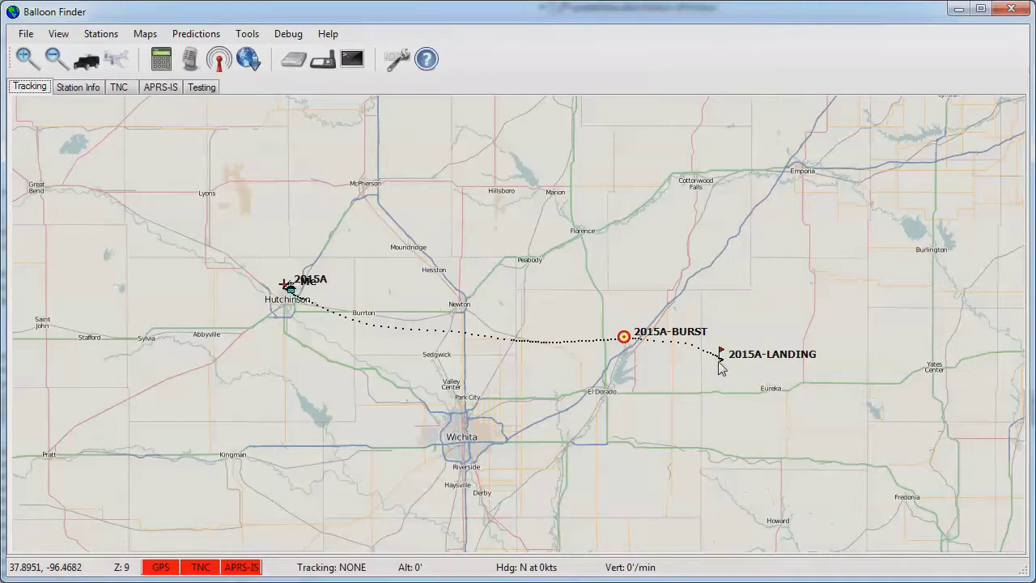
Clear the 2015A track and its burst and landing markers from the map.
{"action": "left_click", "coordinate": [151, 38]}
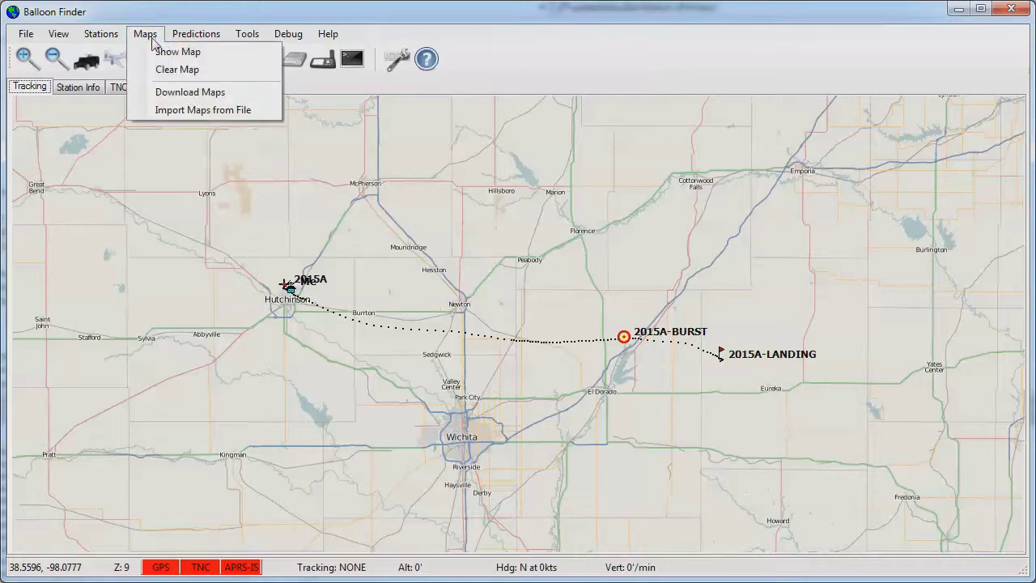
{"action": "left_click", "coordinate": [163, 70]}
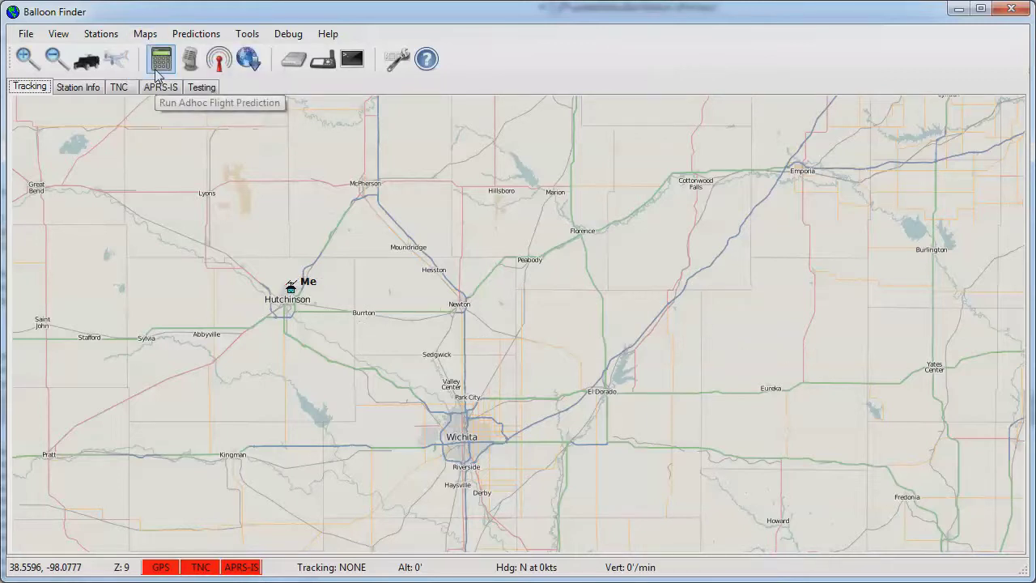